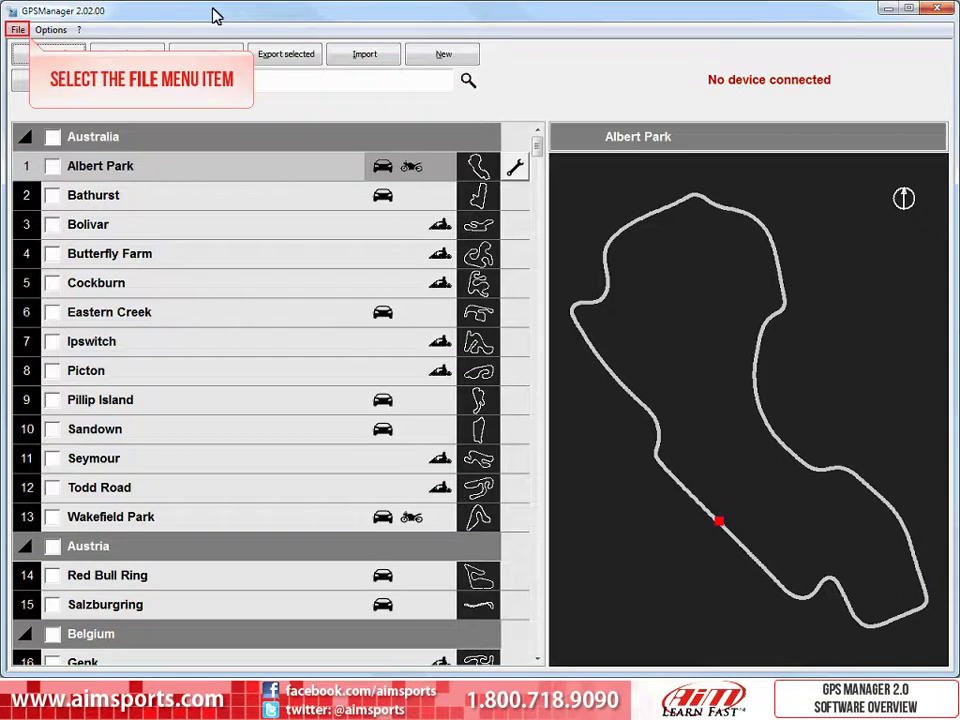
- Browse the File and Options menus, then open the ? menu showing About GPSManager
click(19, 30)
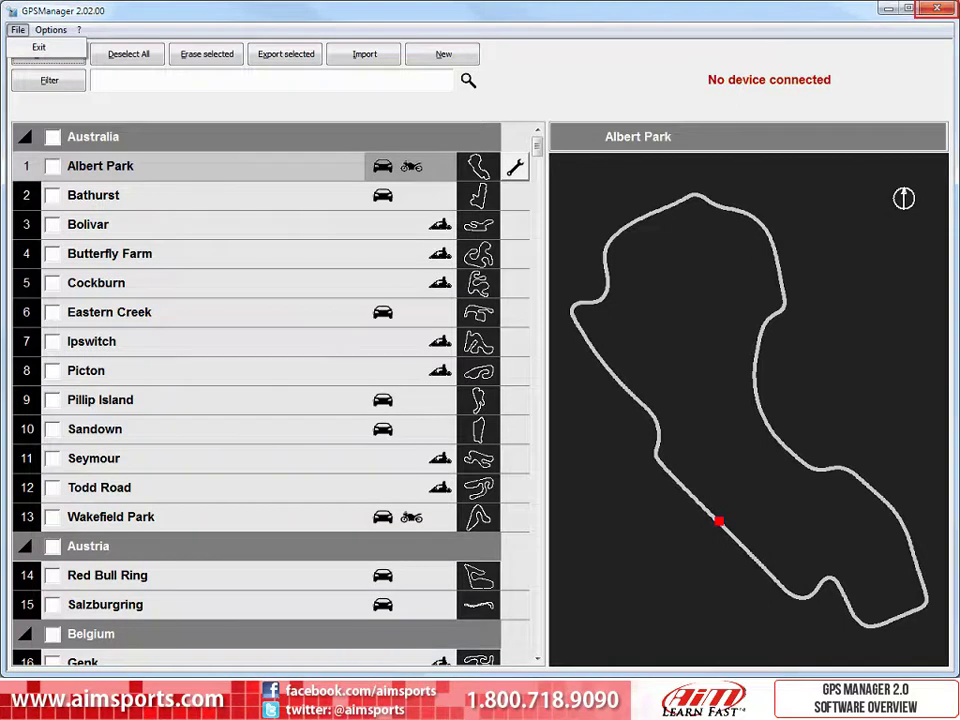
click(19, 30)
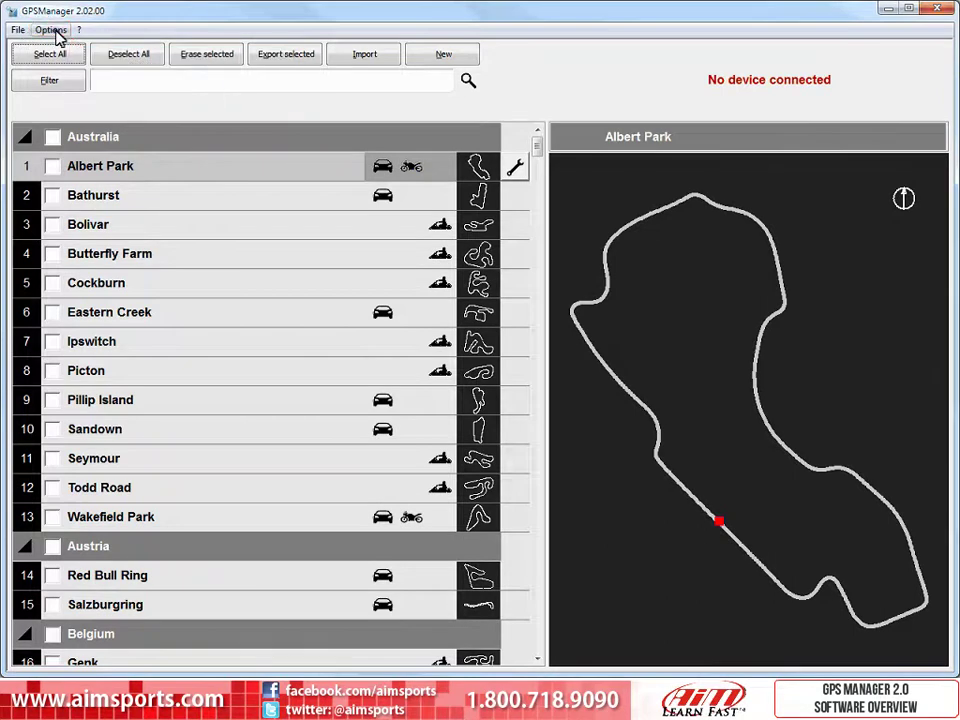
click(55, 31)
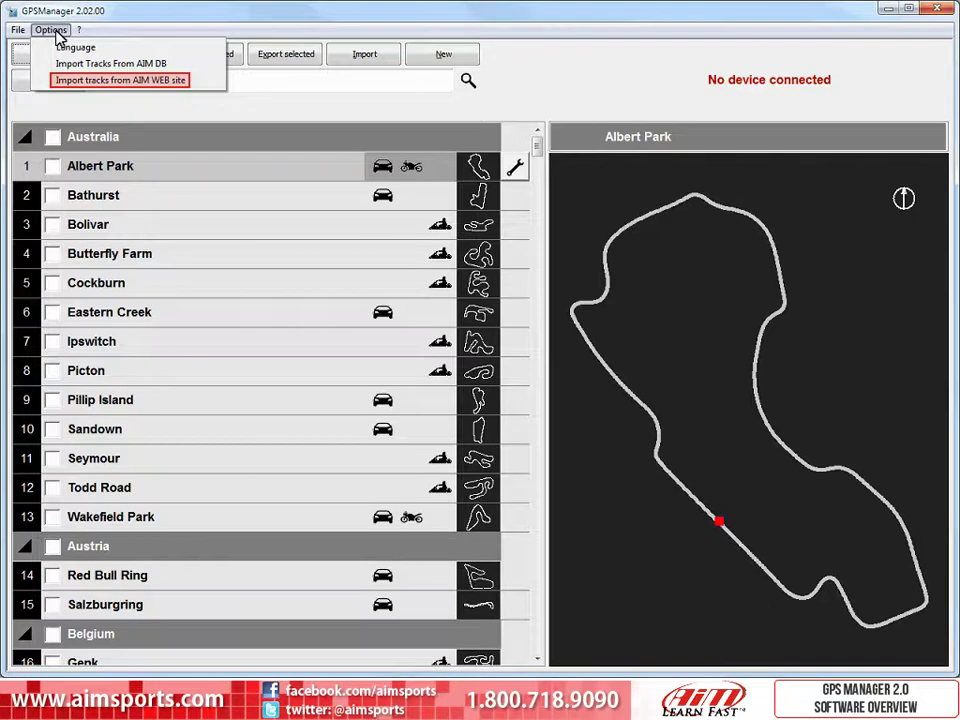
mouse_move(79, 35)
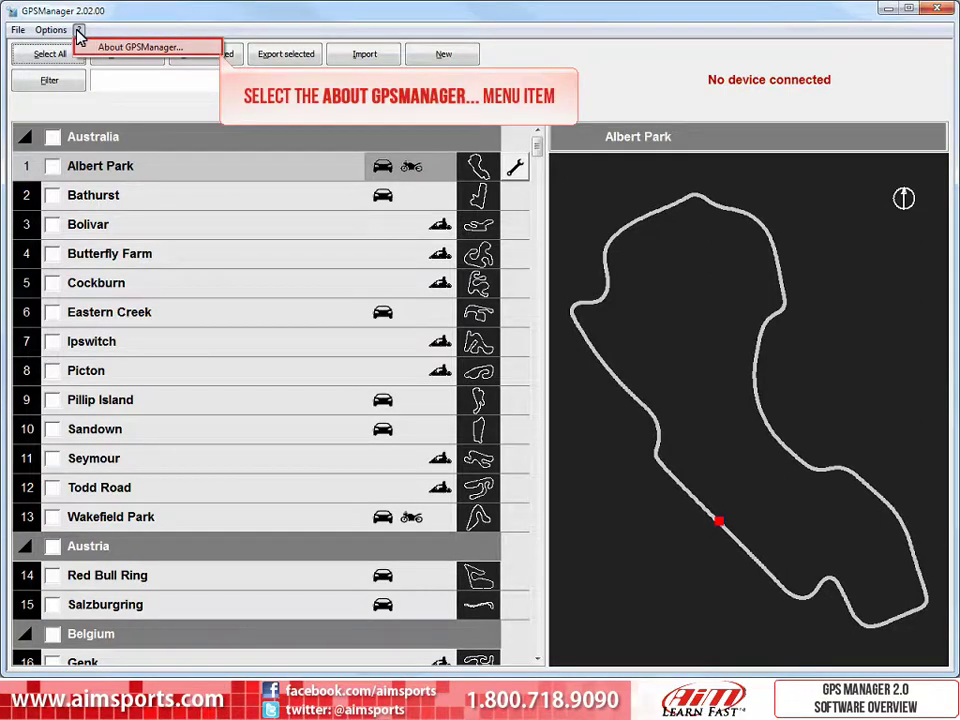
- View the About GPSManager version information and dismiss it with OK
click(137, 47)
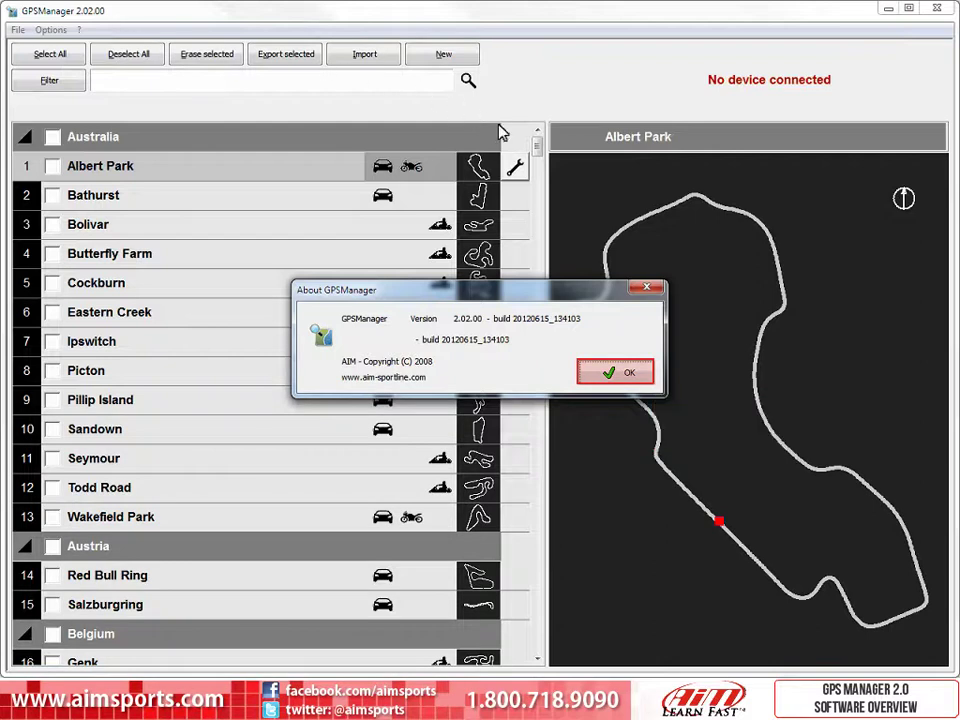
click(630, 375)
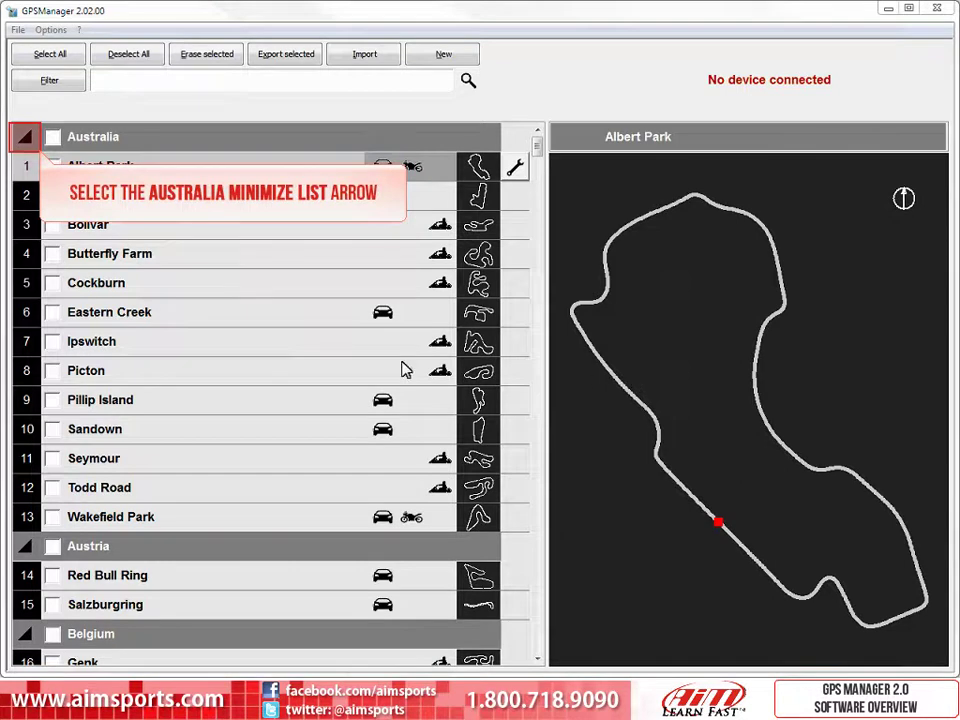
click(26, 139)
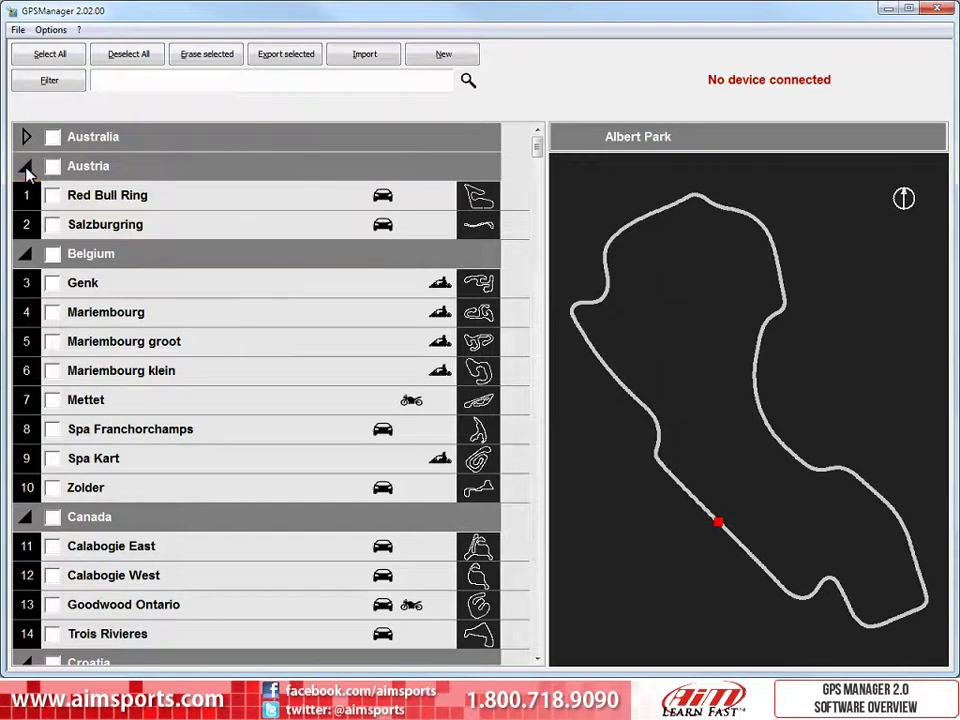
click(26, 168)
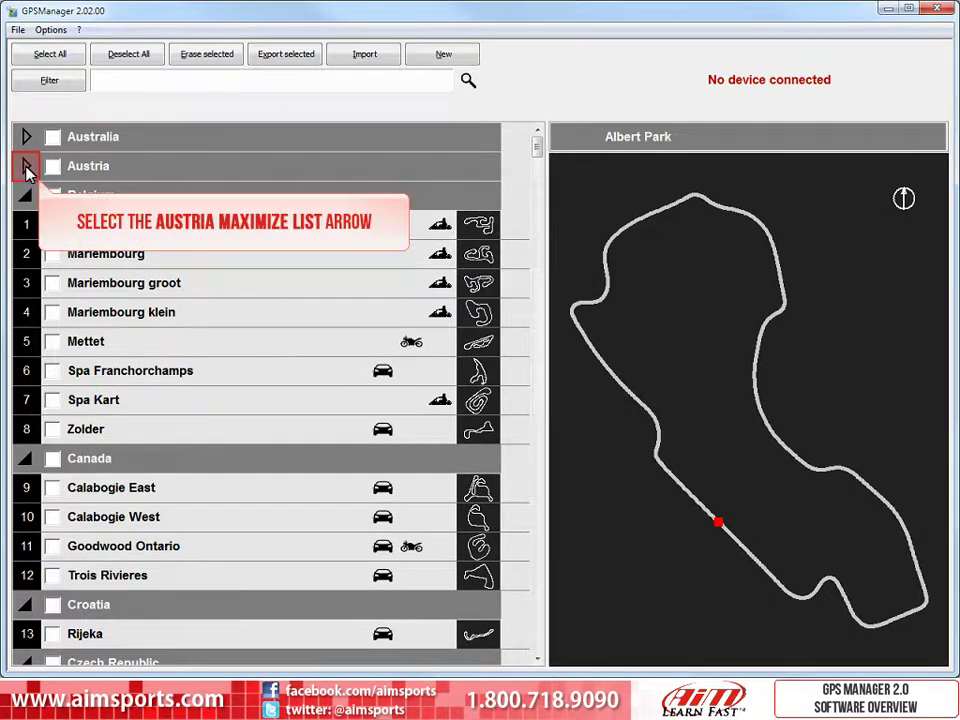
click(26, 167)
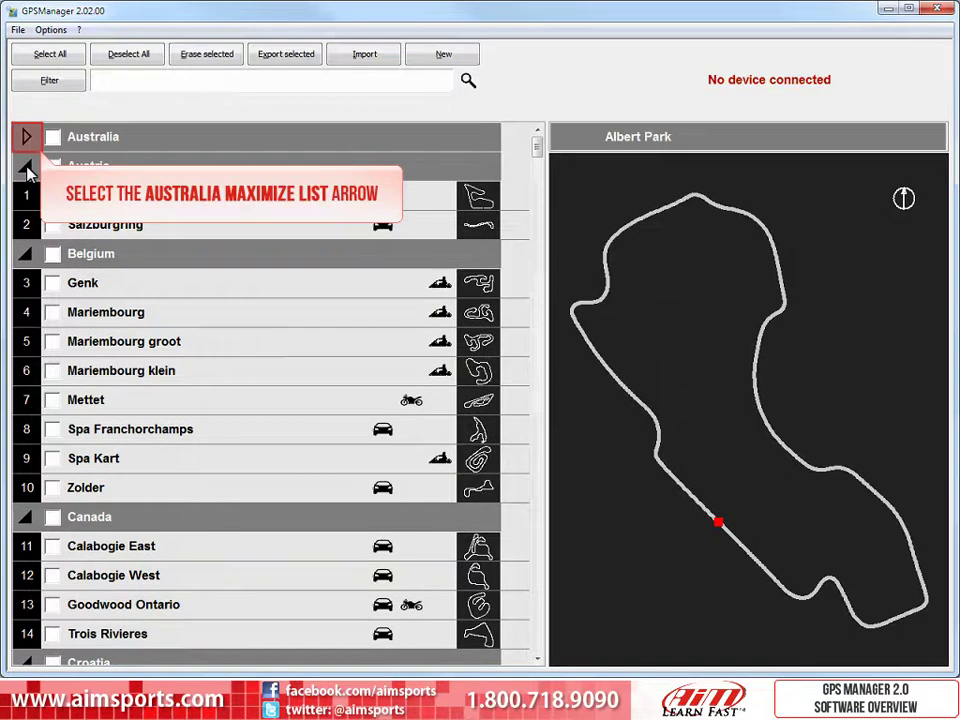
click(26, 137)
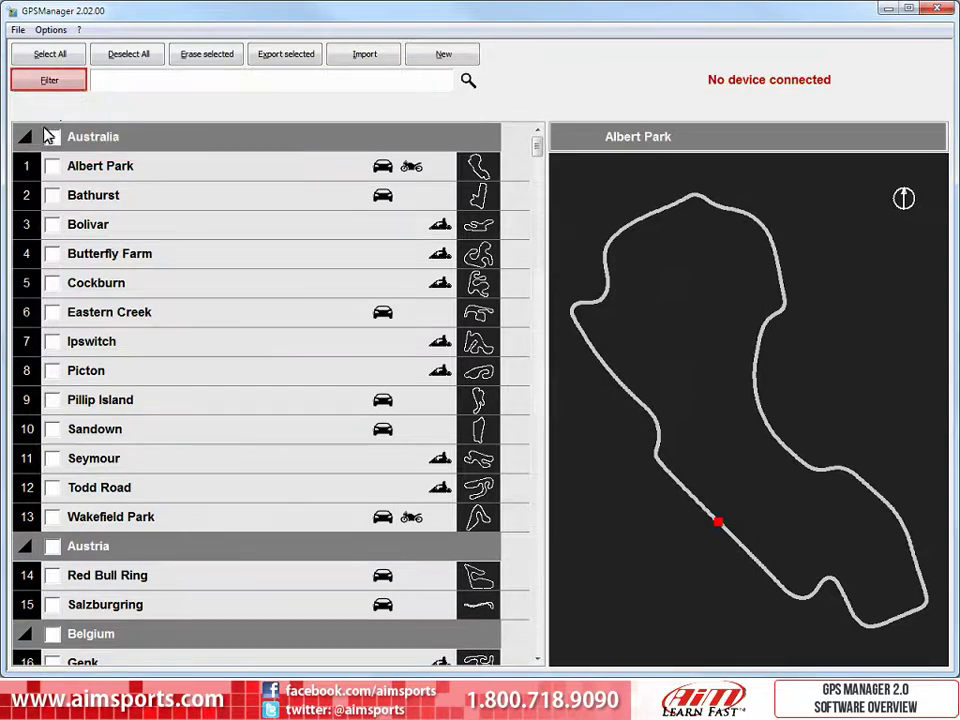
- Open the track Filter dialog and untick every nation
click(54, 86)
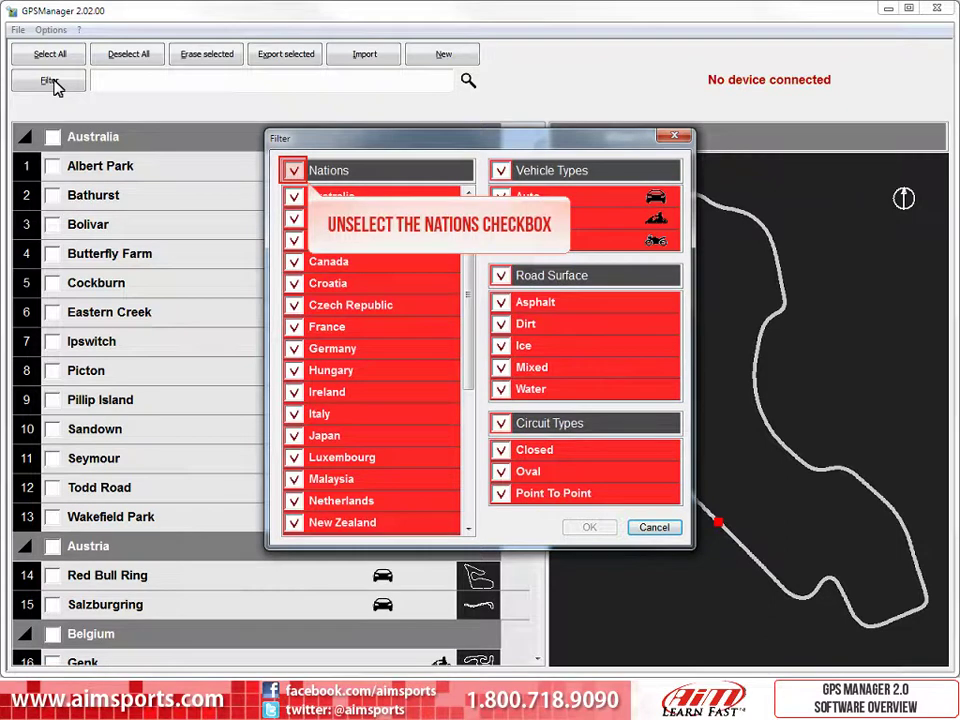
click(294, 172)
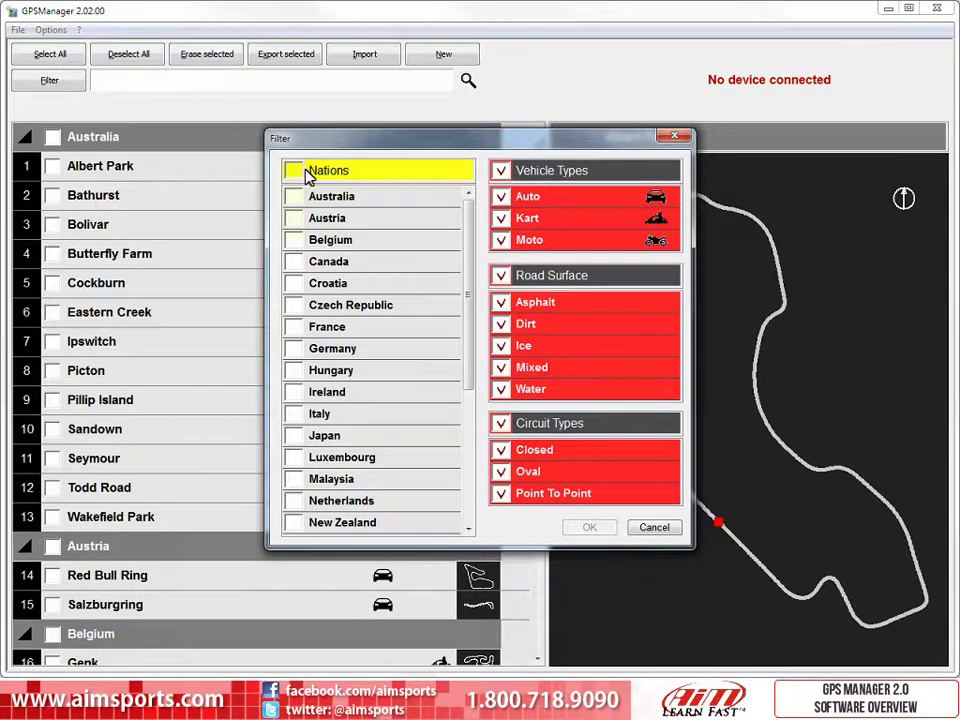
- Tick United States as the only nation and exclude Moto vehicle tracks
drag(472, 302, 465, 477)
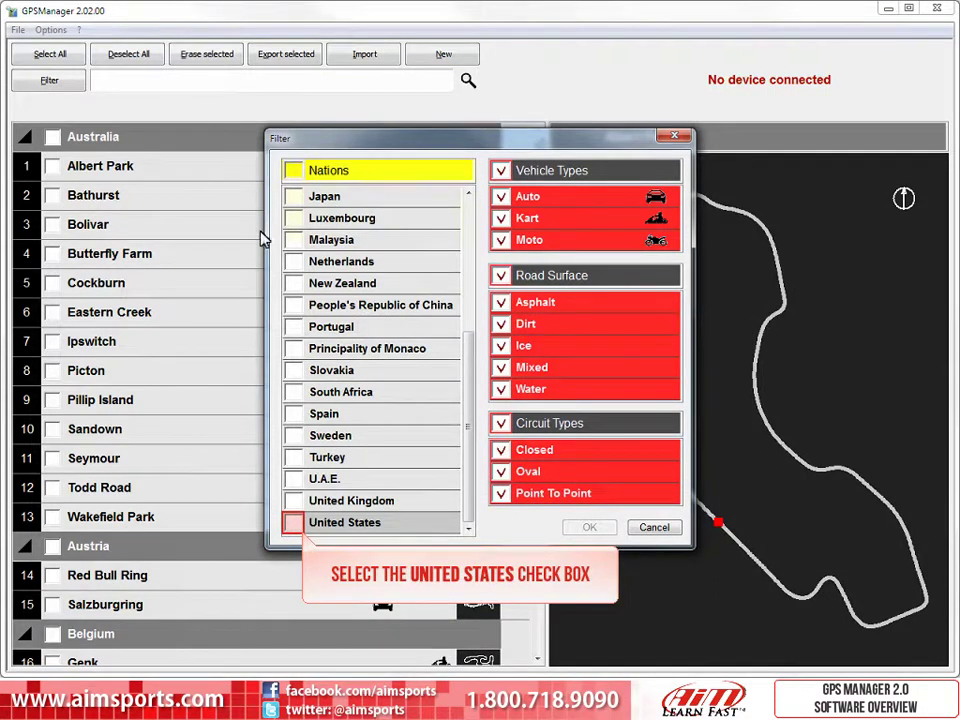
click(295, 524)
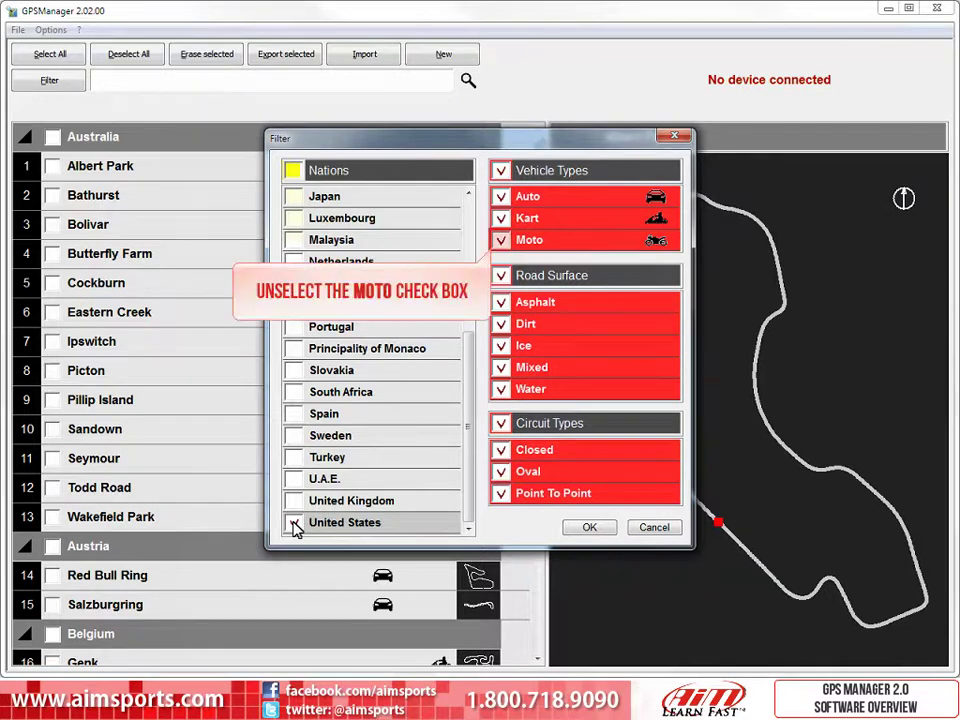
click(503, 247)
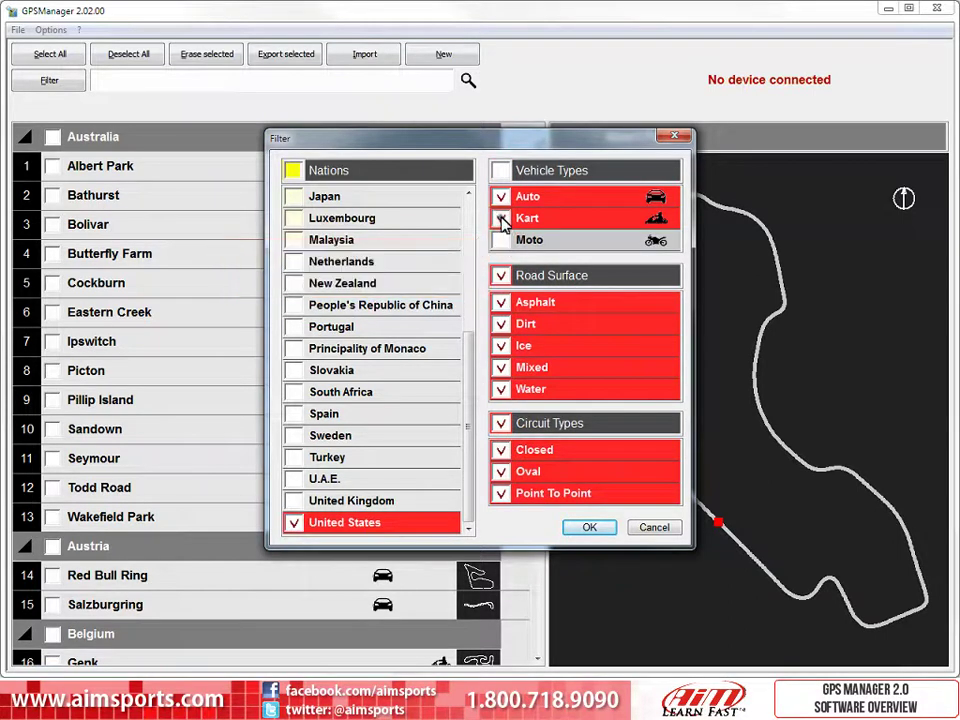
- Exclude Kart tracks, keep only Asphalt surfaces and Closed circuits, and apply the filter
click(503, 219)
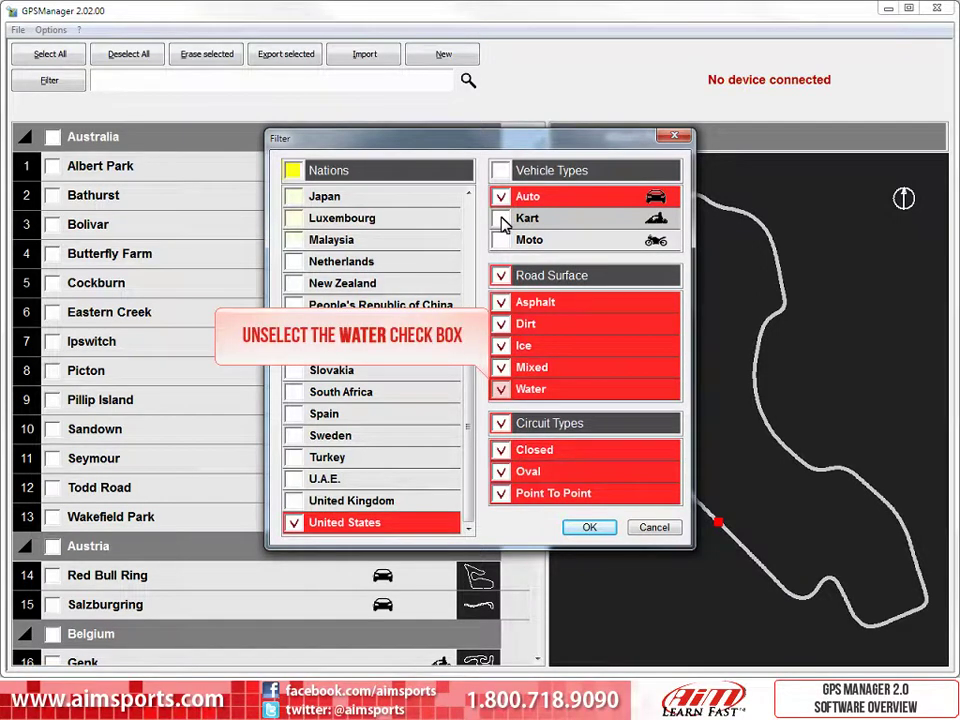
click(501, 391)
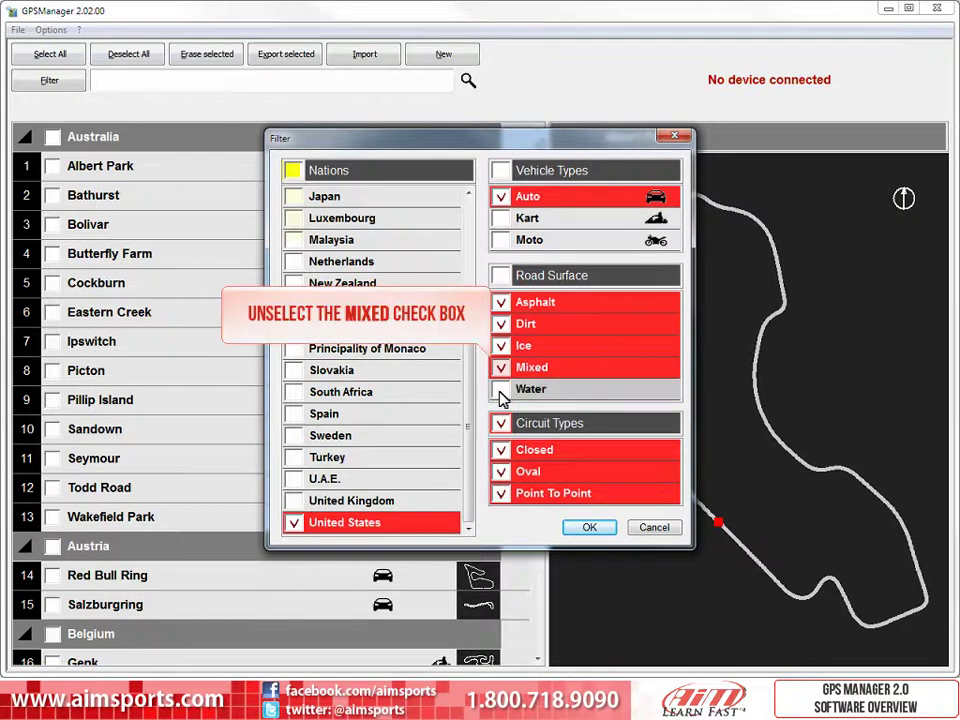
click(501, 369)
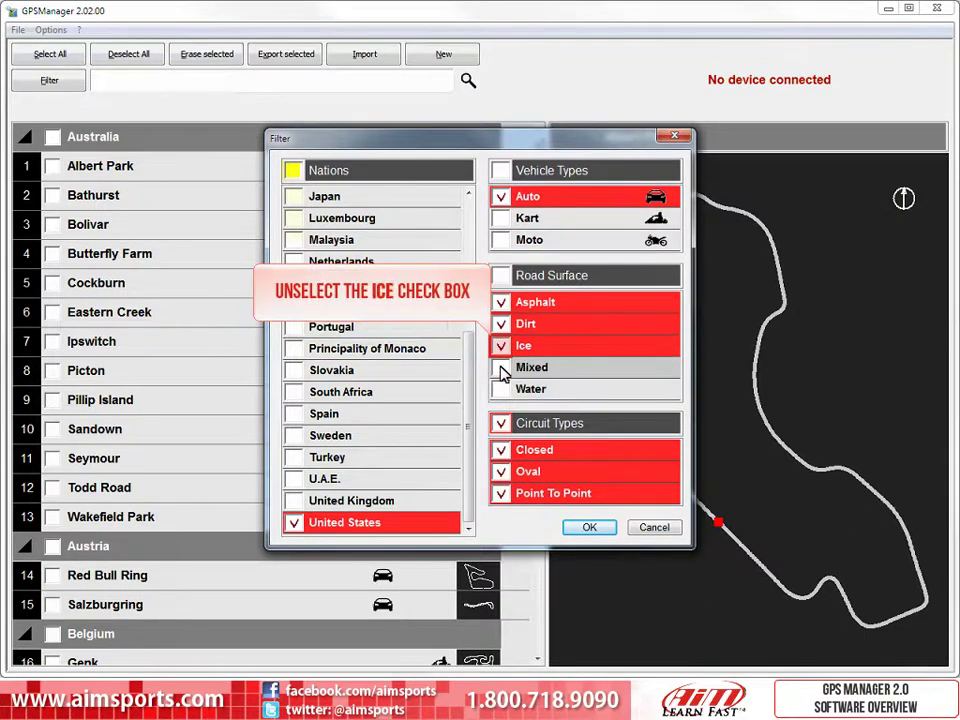
click(503, 347)
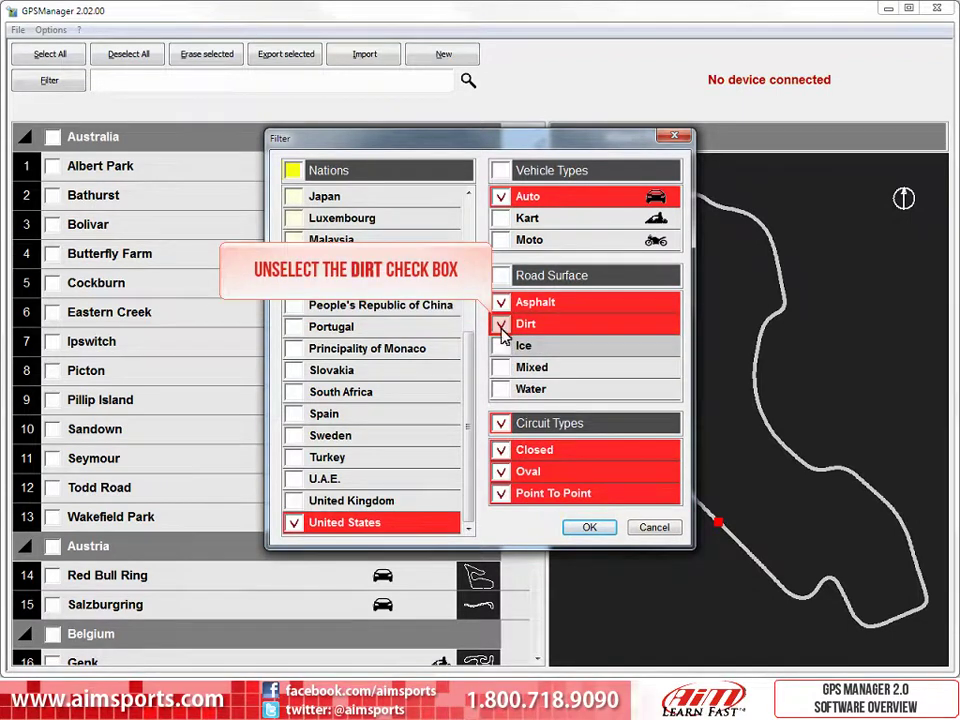
click(502, 328)
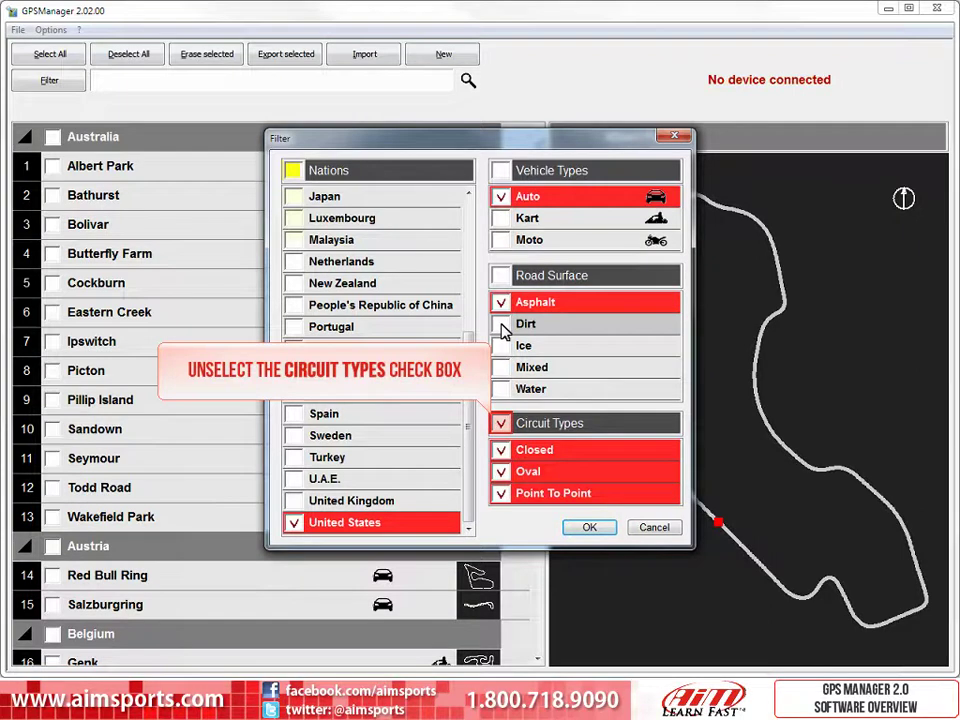
click(501, 424)
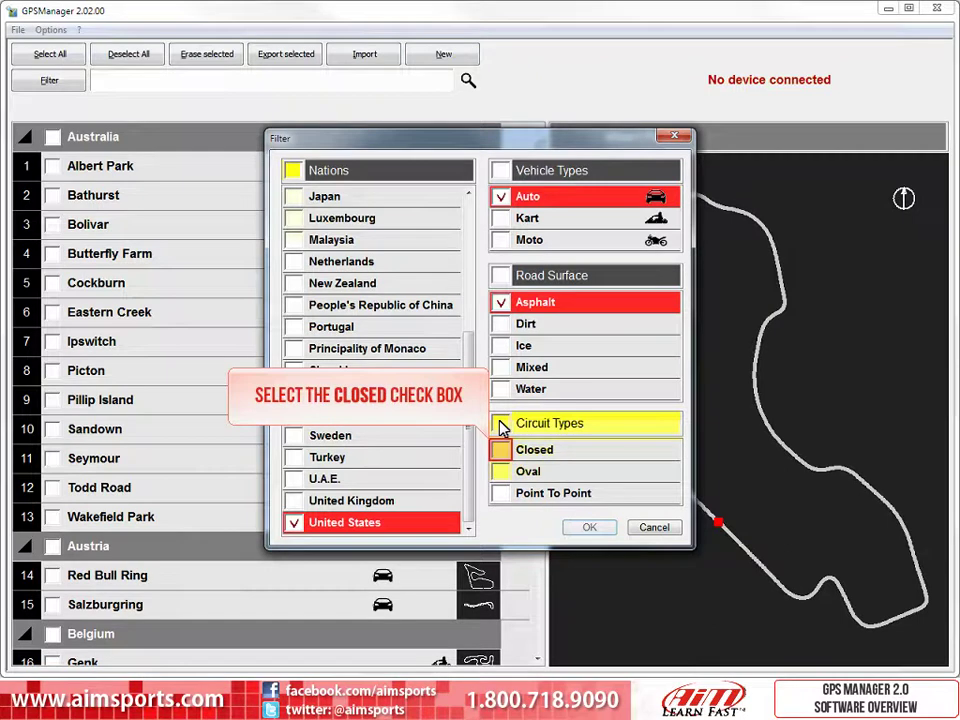
click(501, 450)
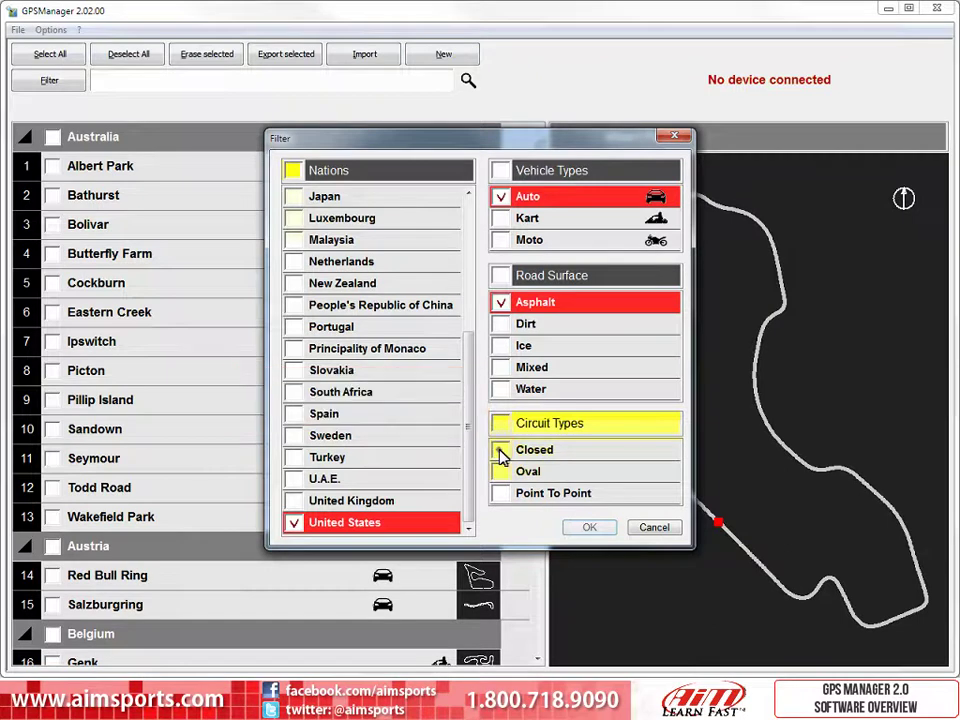
click(501, 451)
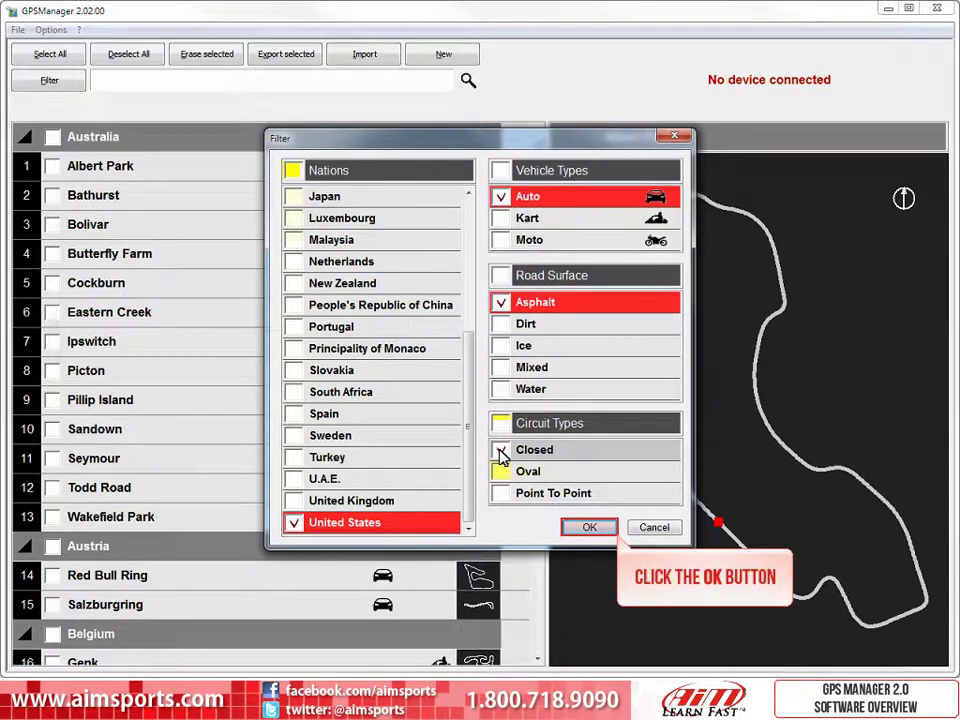
click(590, 528)
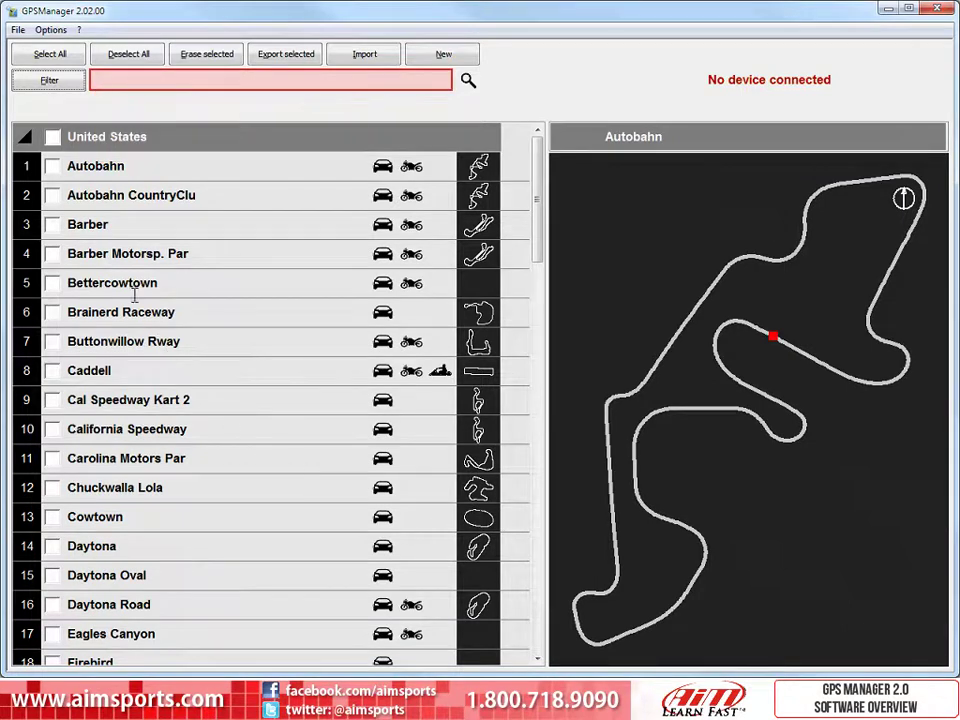
- Search the track list for 'seb' and tick Sebring Motorsports
text(seb)
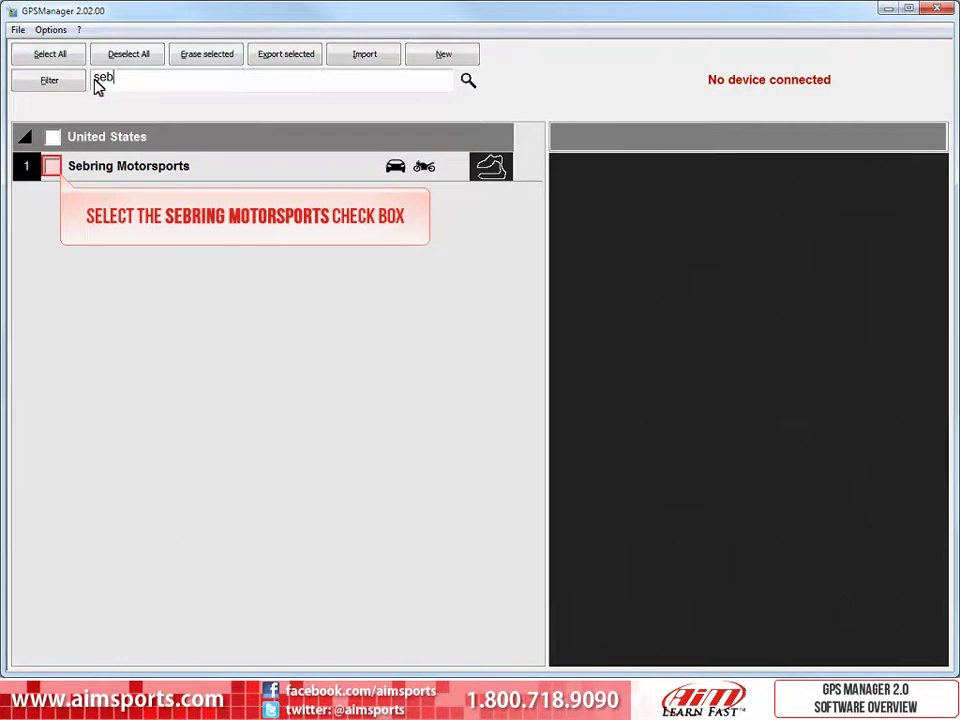
click(52, 168)
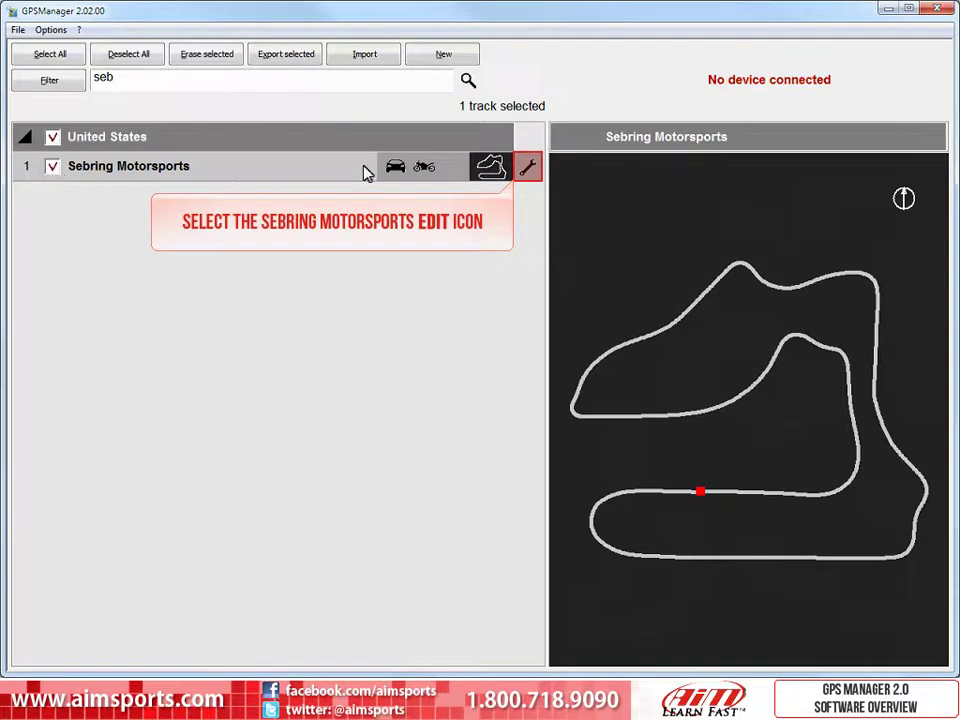
click(529, 170)
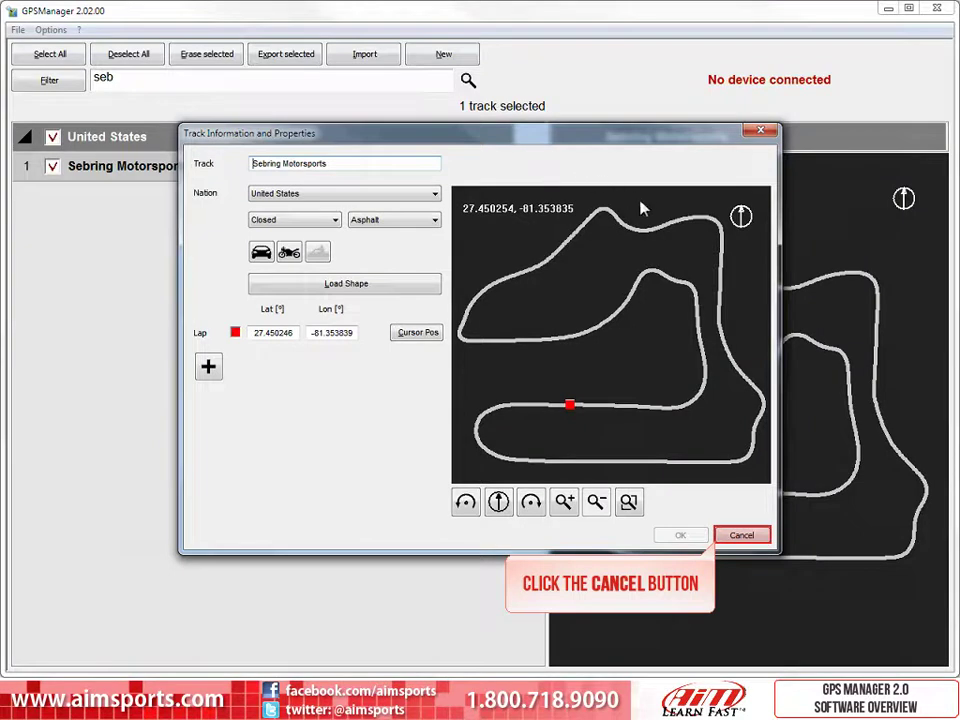
click(746, 536)
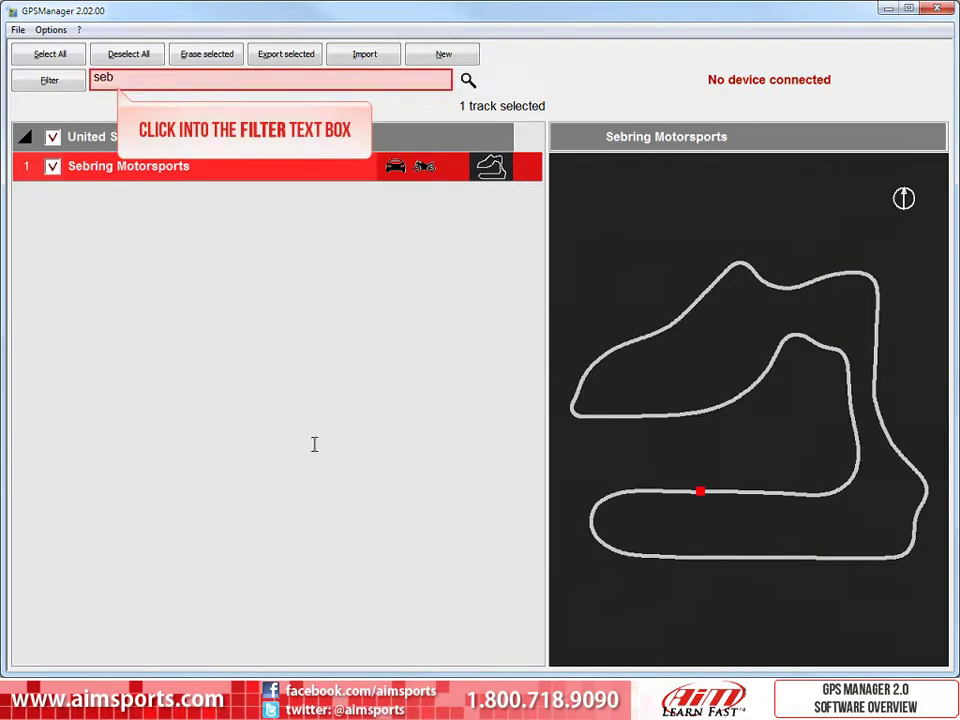
- Clear the 'seb' search, then select all 73 United States tracks and deselect them
click(116, 80)
key(BackSpace)
key(BackSpace)
key(BackSpace)
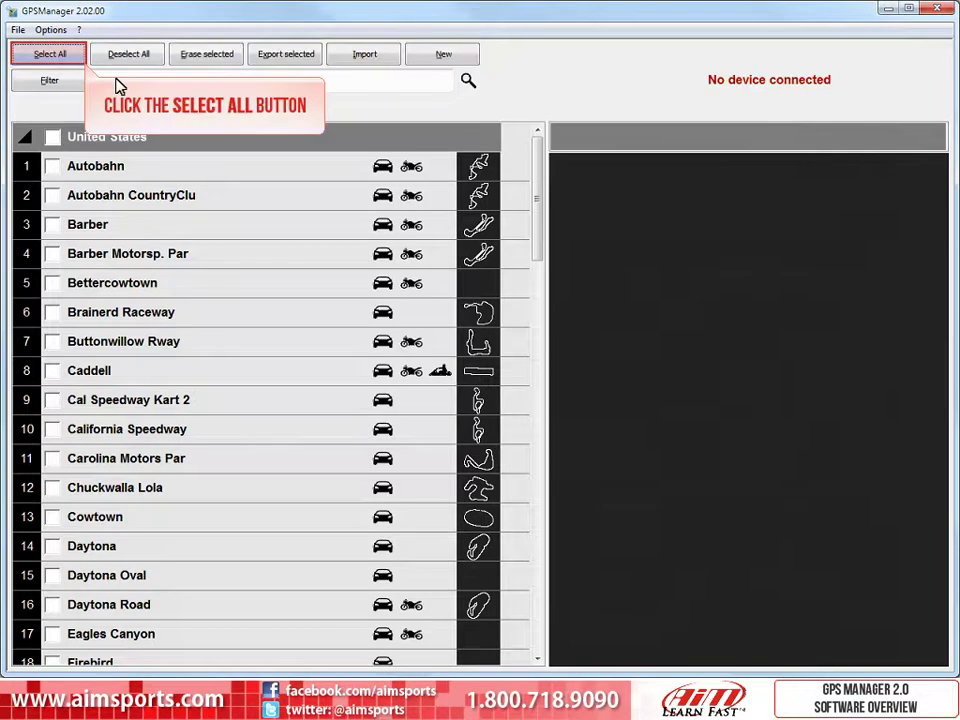
click(50, 56)
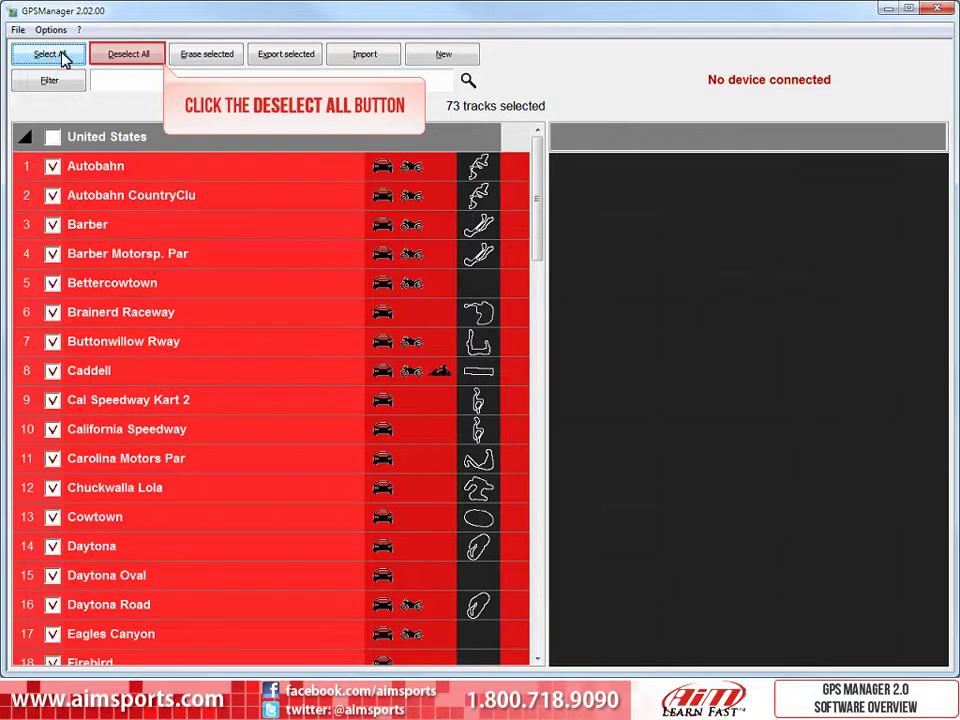
click(128, 56)
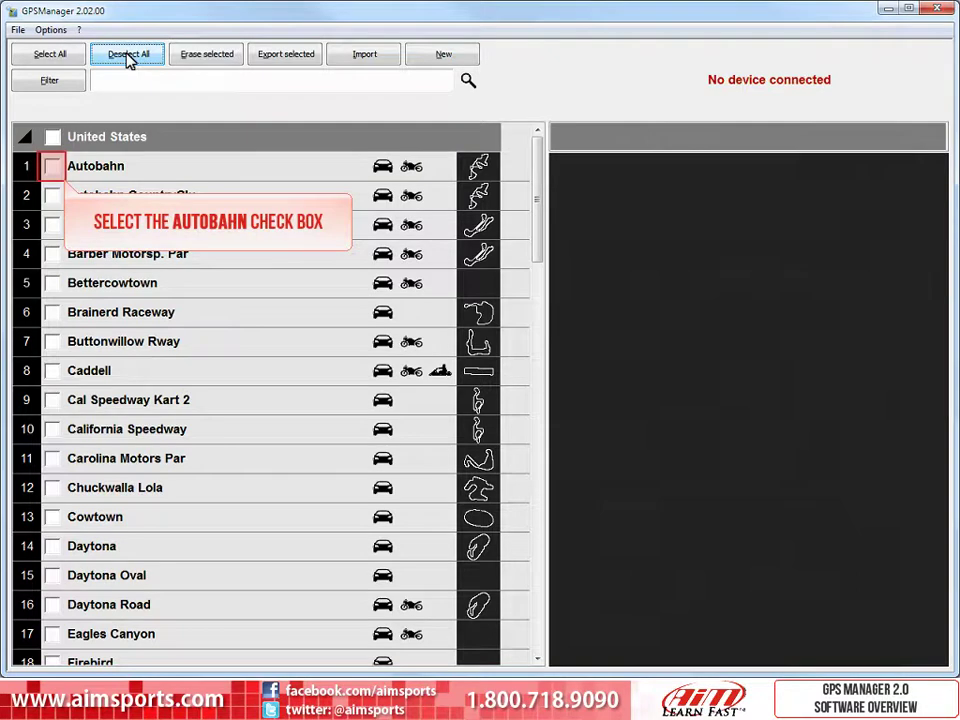
- Tick Autobahn and erase it from the database, confirming with Yes
click(52, 168)
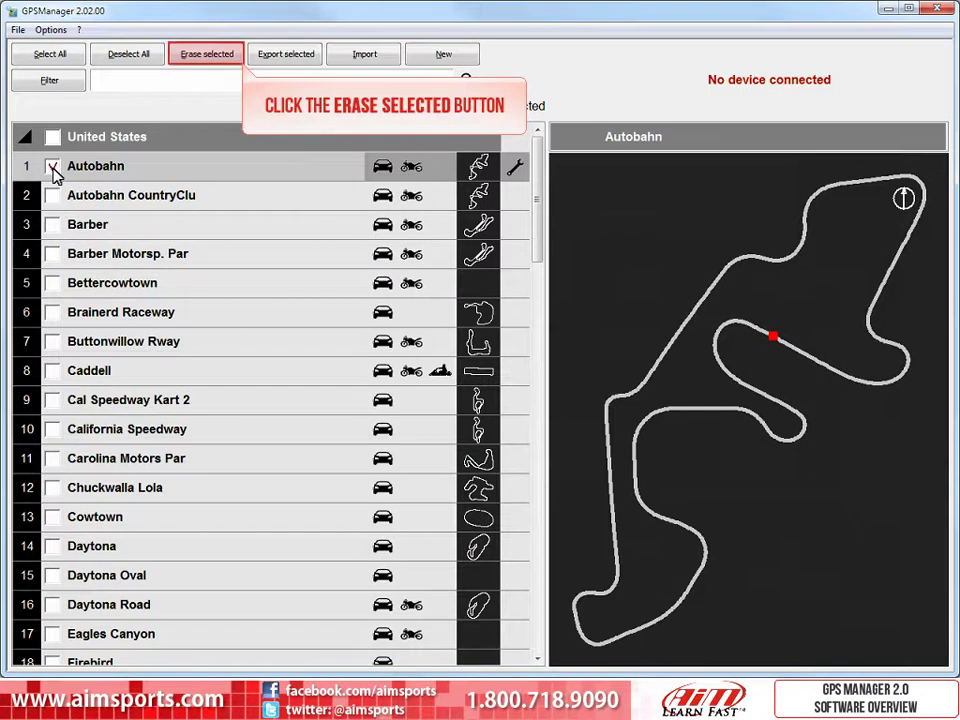
click(207, 58)
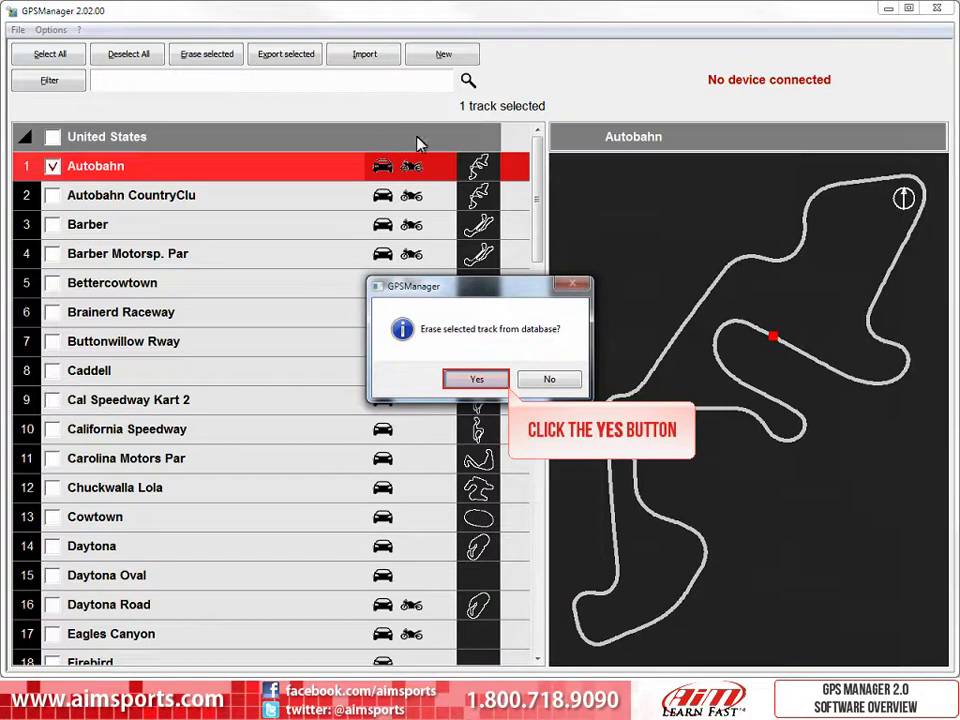
click(478, 380)
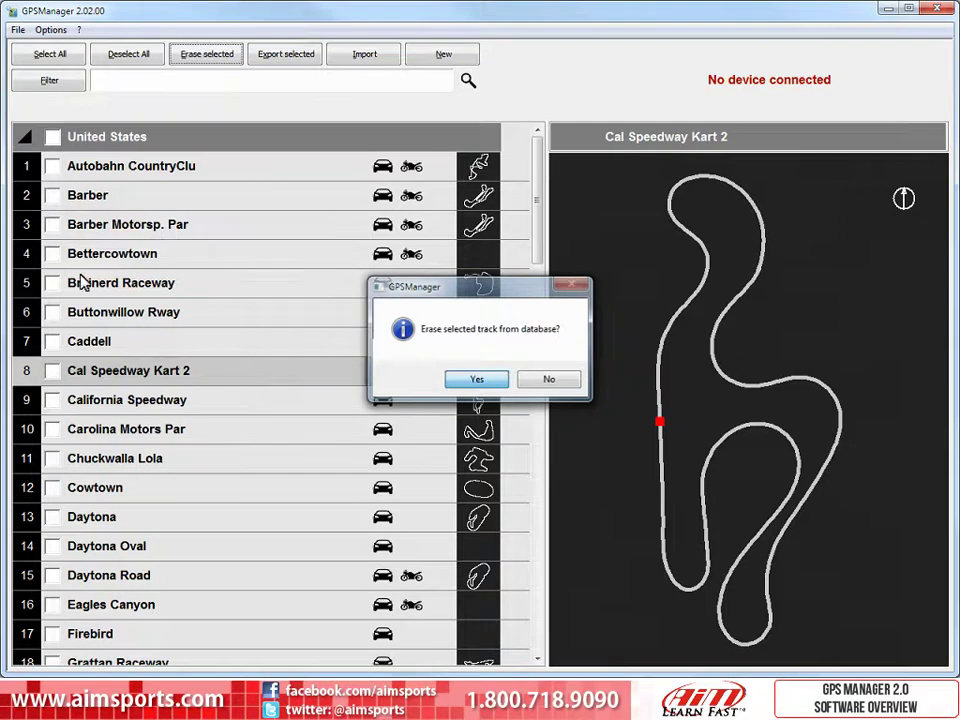
- Tick Barber, Bettercowtown and Buttonwillow Rway and export them to a Desktop track file
click(54, 197)
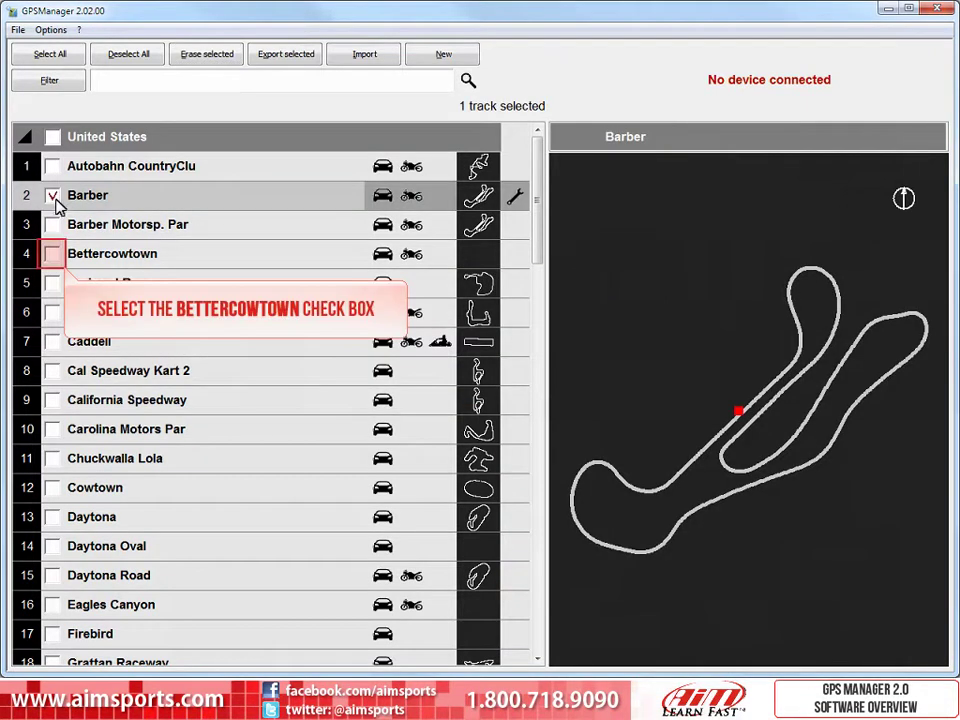
click(54, 255)
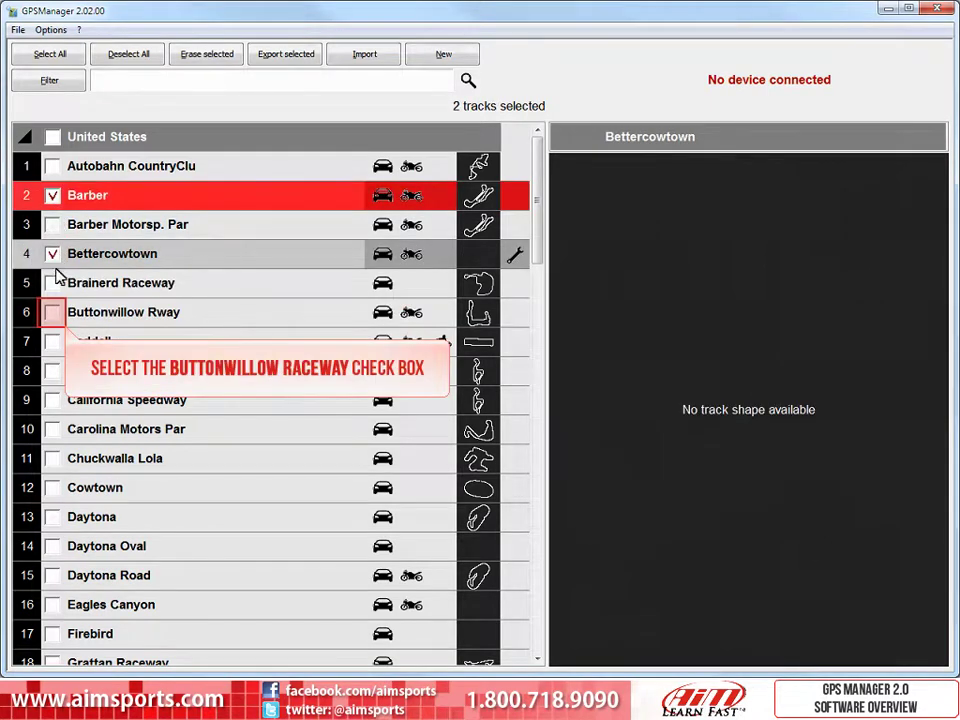
click(54, 314)
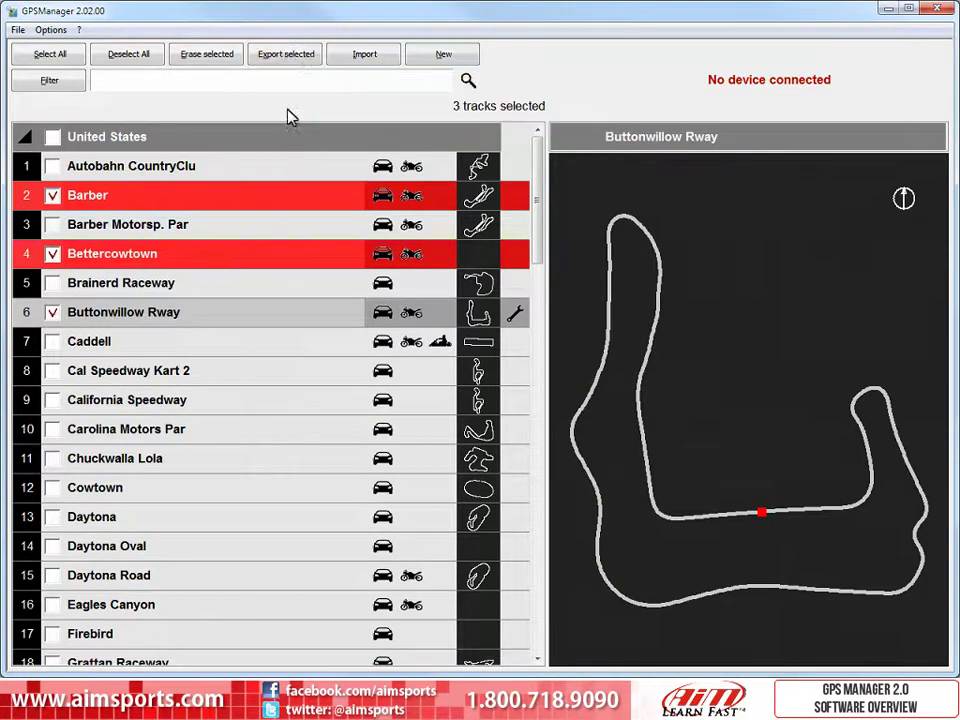
click(292, 60)
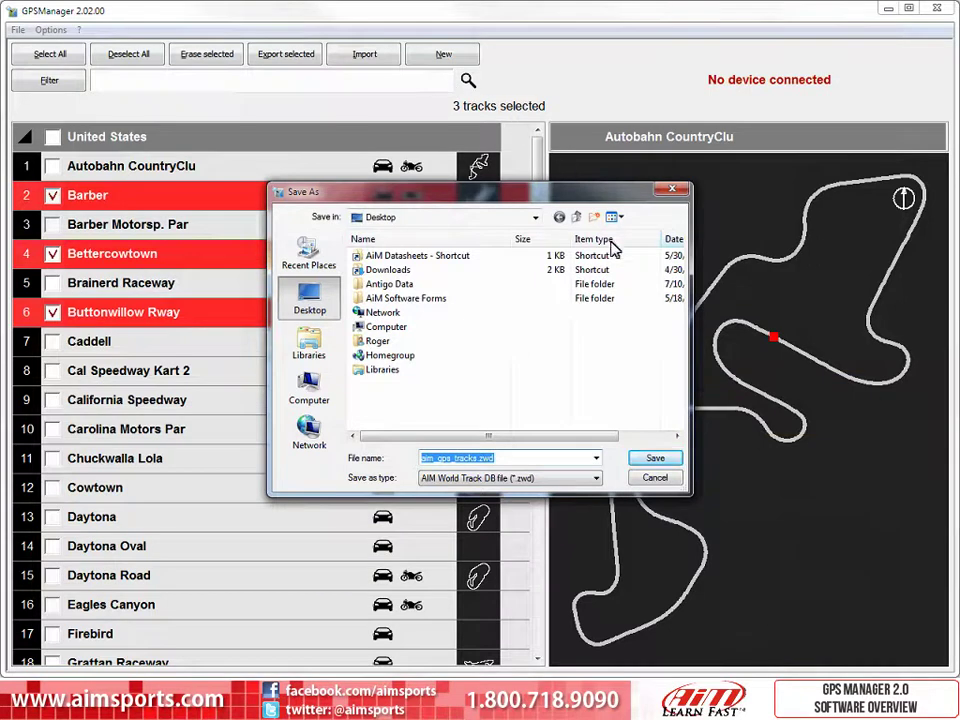
click(654, 458)
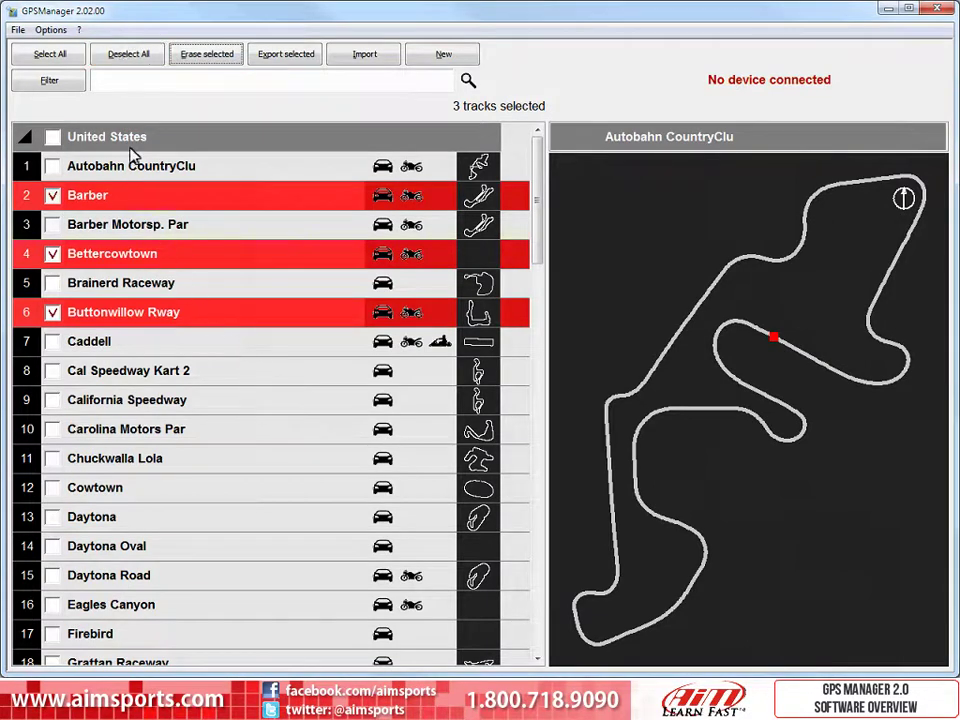
- Deselect all tracks and import aim_gps_tracks.zwd from the Desktop
click(126, 62)
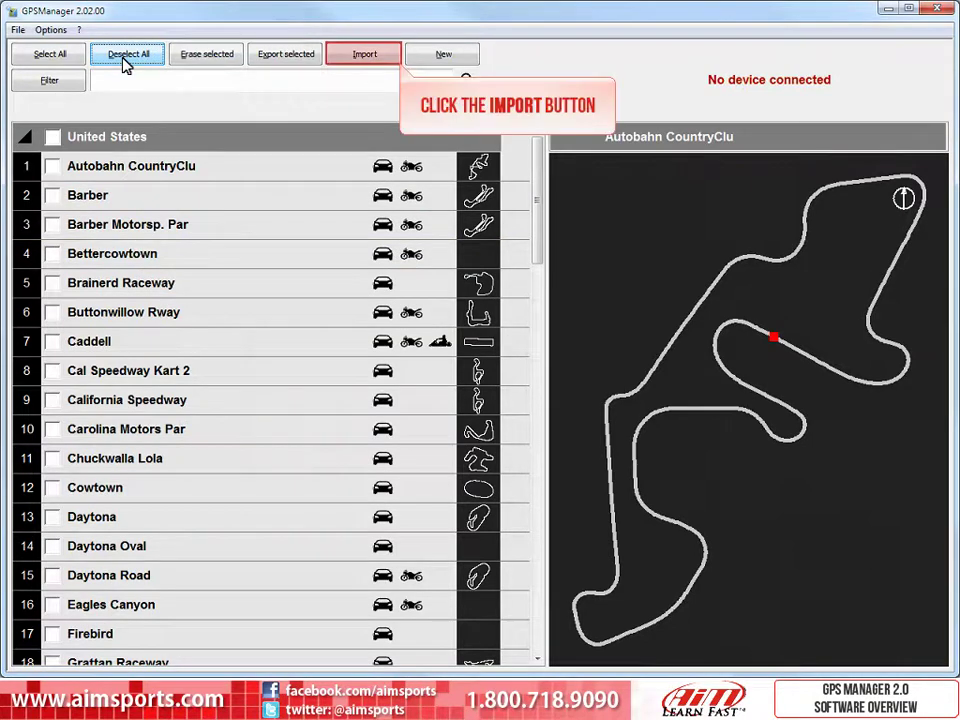
click(366, 56)
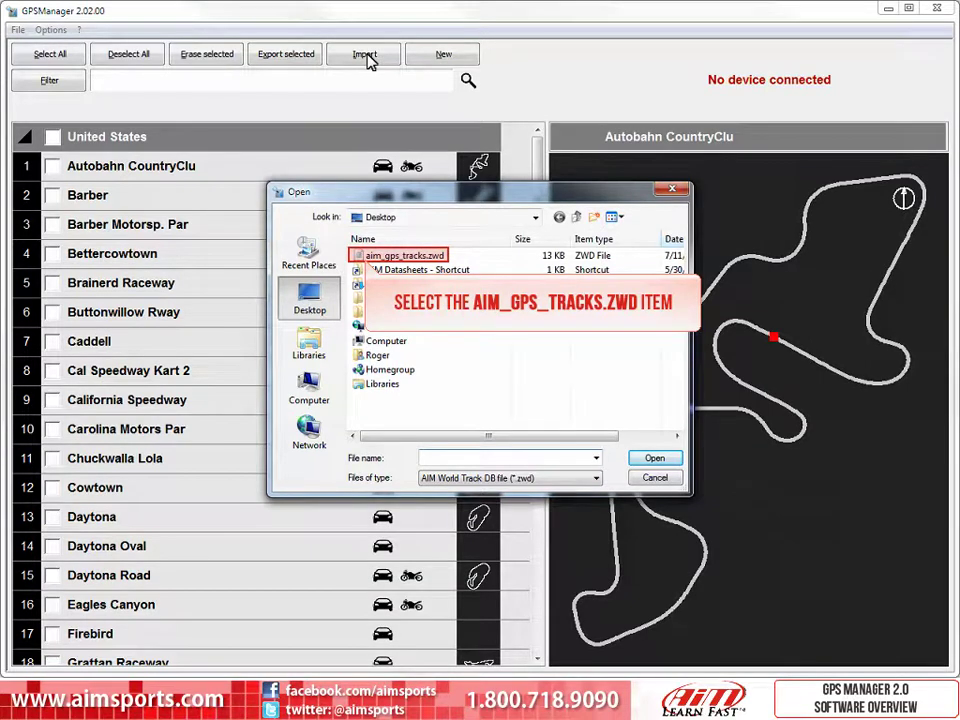
click(362, 254)
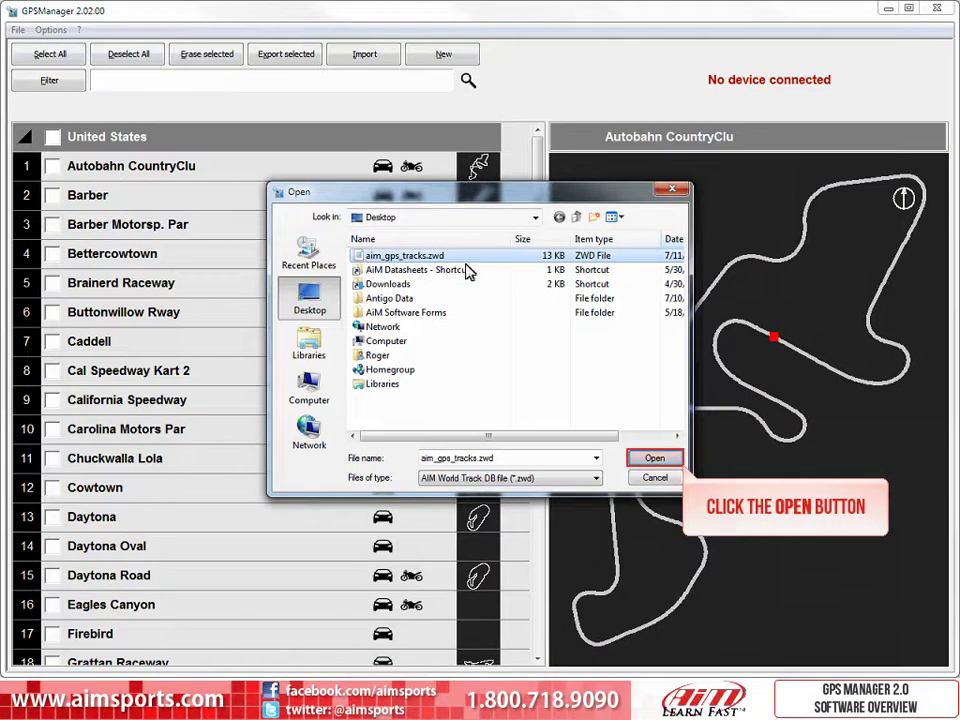
click(654, 459)
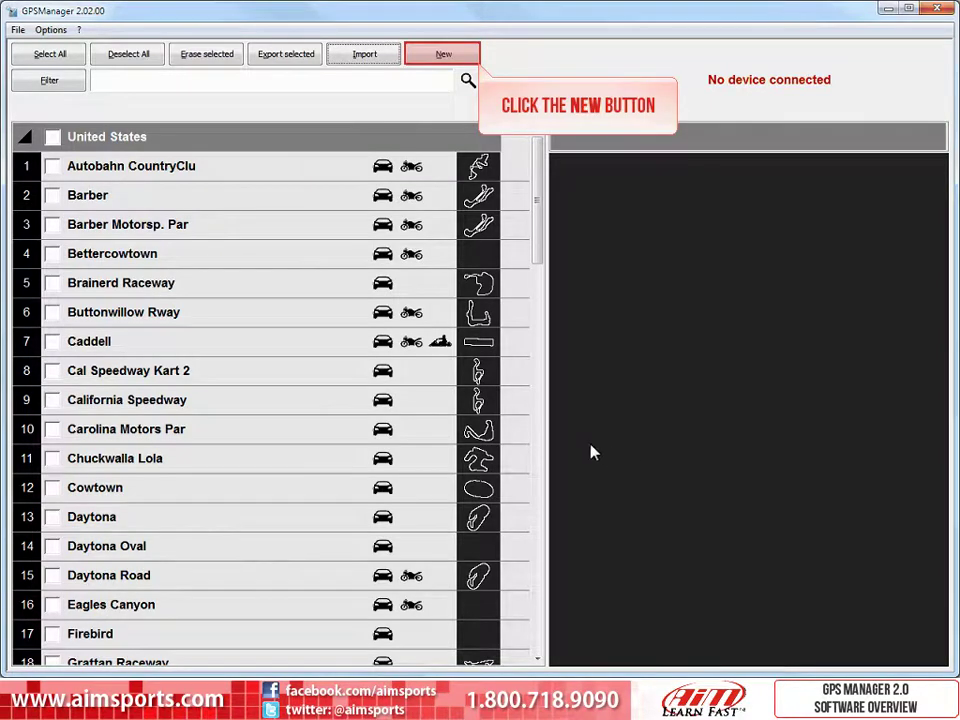
click(454, 60)
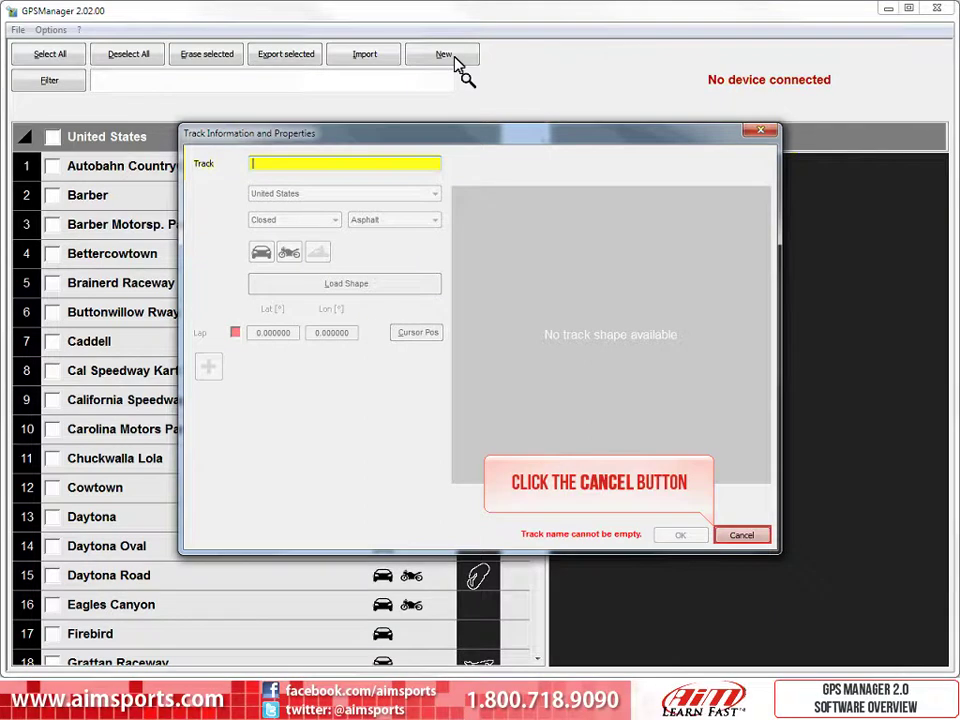
click(752, 538)
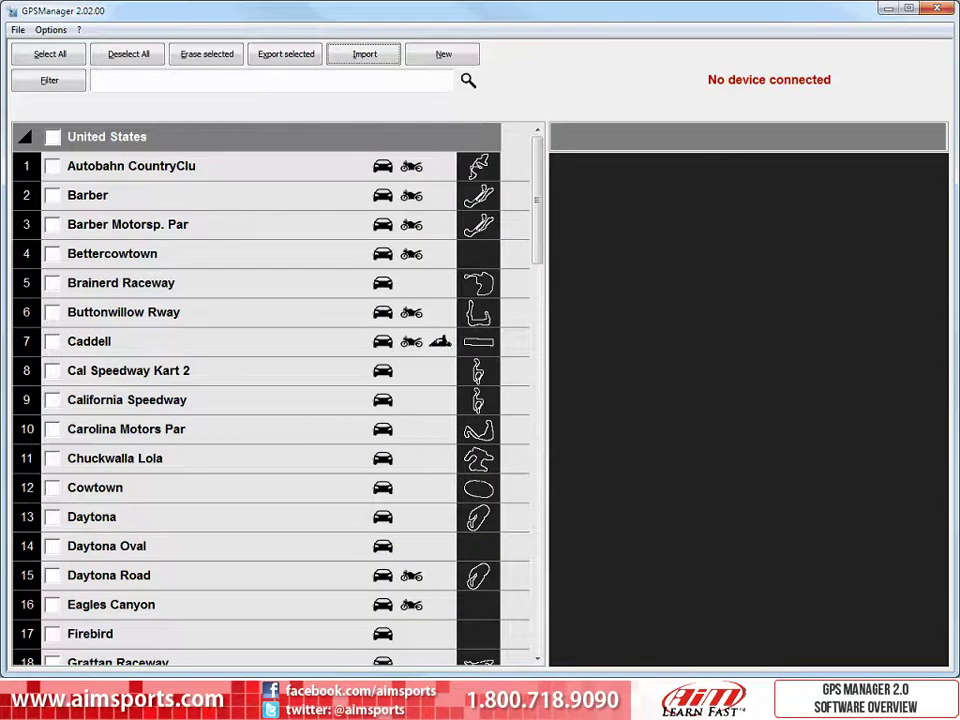